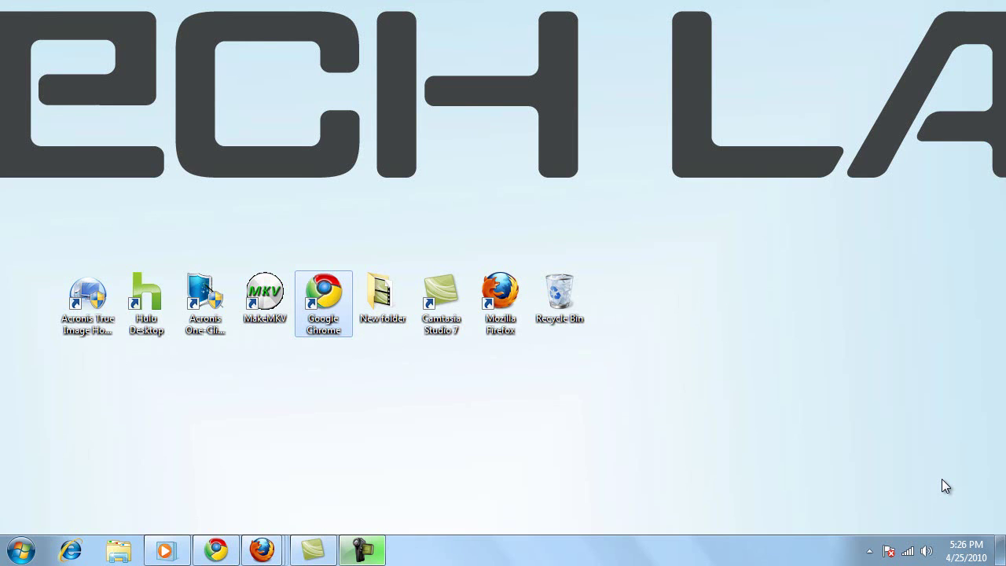
Step: Open Firefox and shorten its window, then open Chrome and maximize it at the top edge
double_click(511, 302)
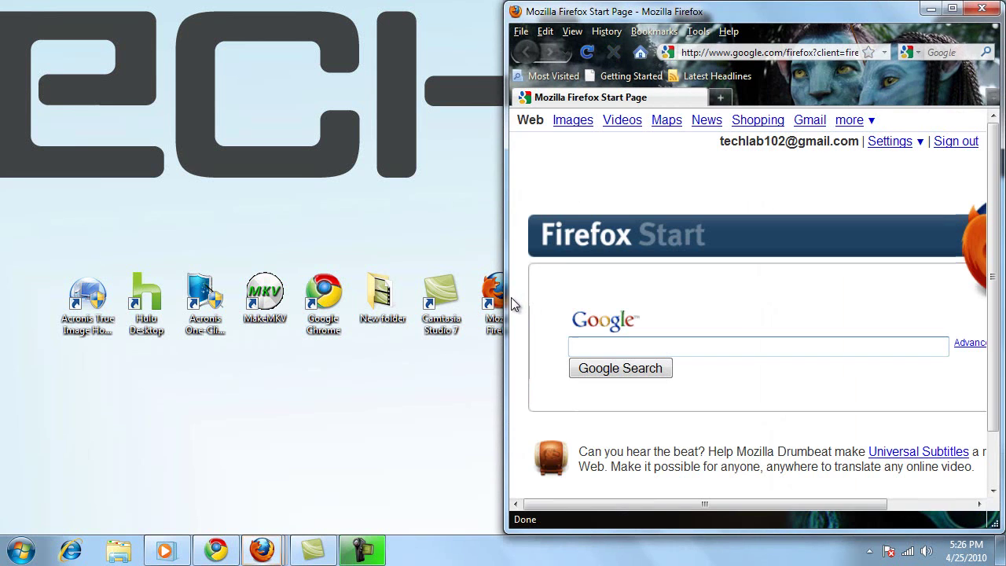
drag(798, 2, 747, 166)
double_click(328, 291)
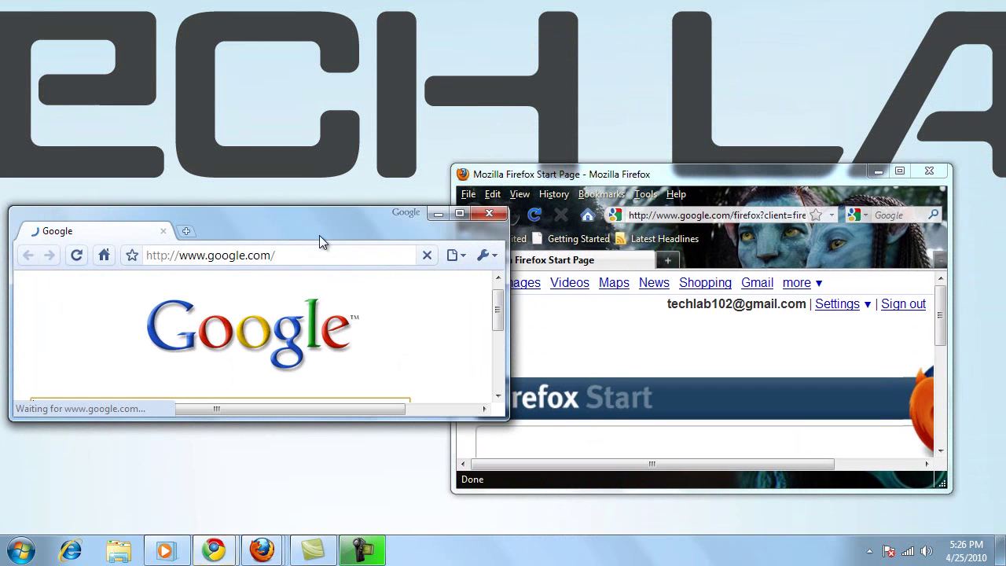
drag(367, 215, 591, 5)
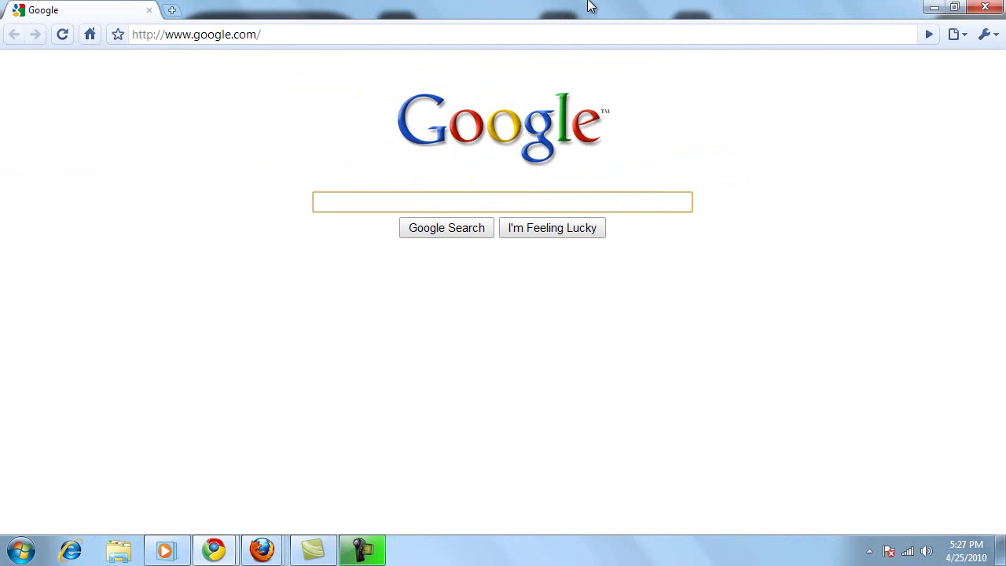
Step: Snap Chrome to the left half of the screen and Firefox to the right half
drag(584, 11, 1001, 221)
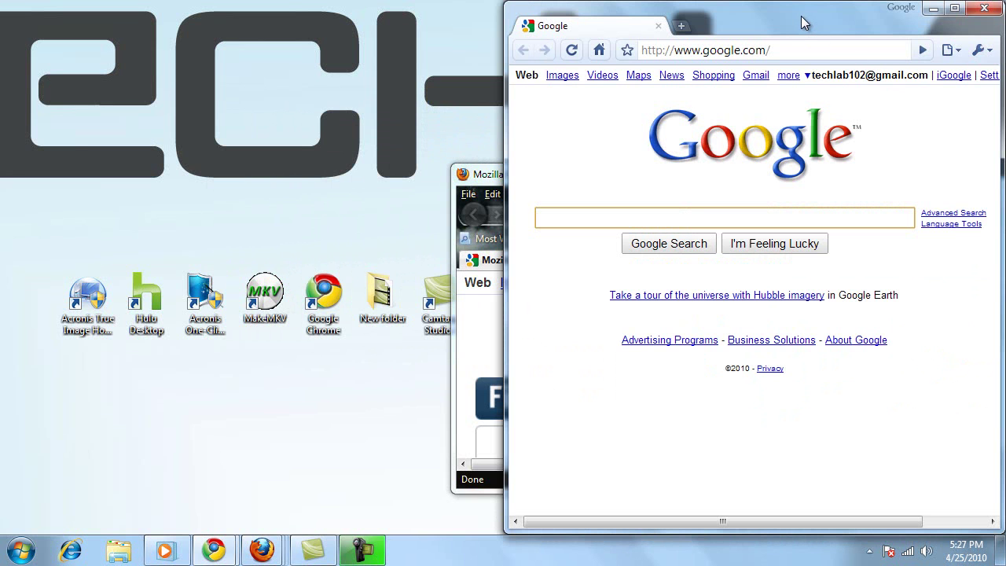
drag(801, 16, 2, 195)
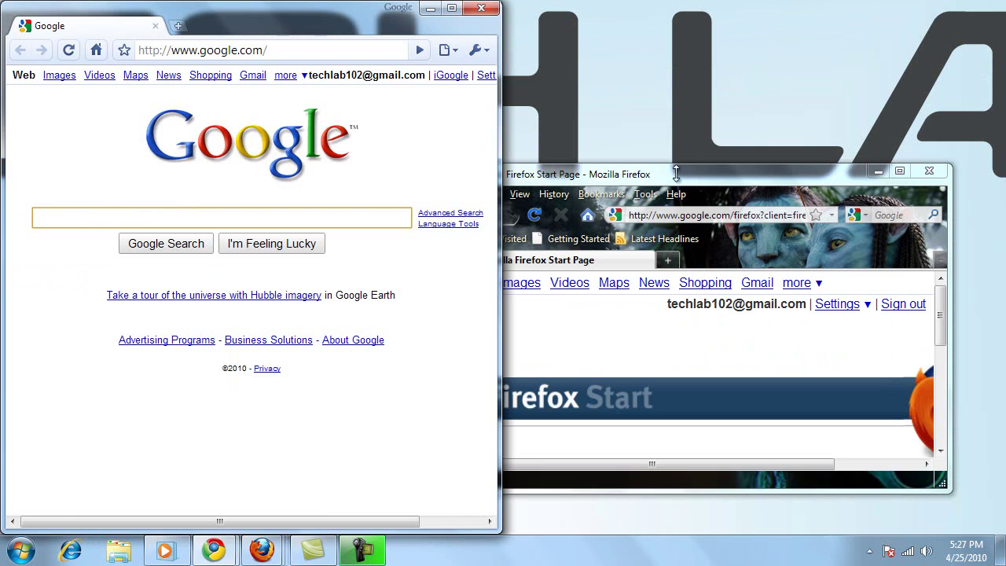
drag(683, 166, 1005, 186)
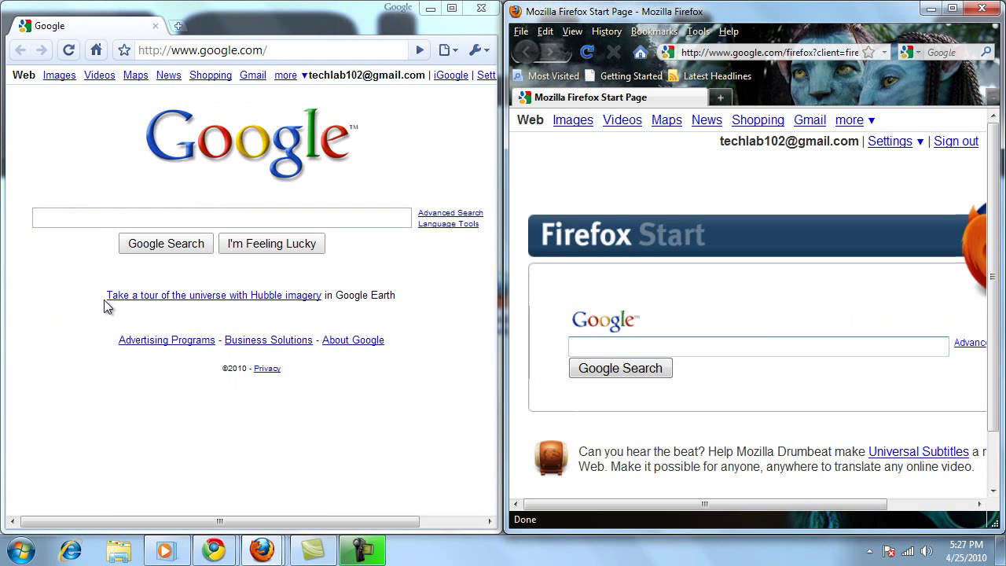
Step: Copy the link text 'Take a tour of the universe with' from Chrome into Firefox's Google search box
drag(107, 296, 250, 296)
right_click(190, 296)
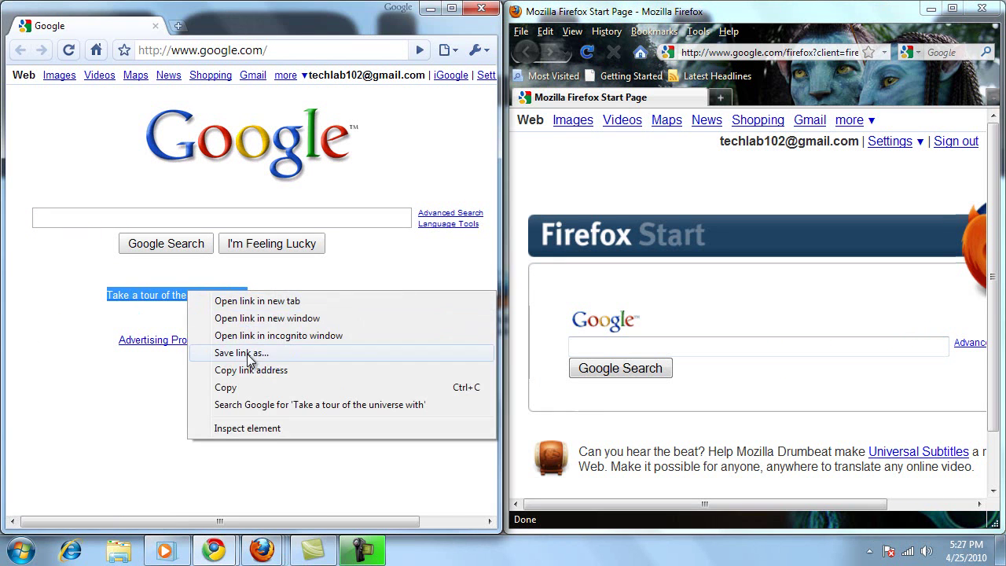
click(241, 387)
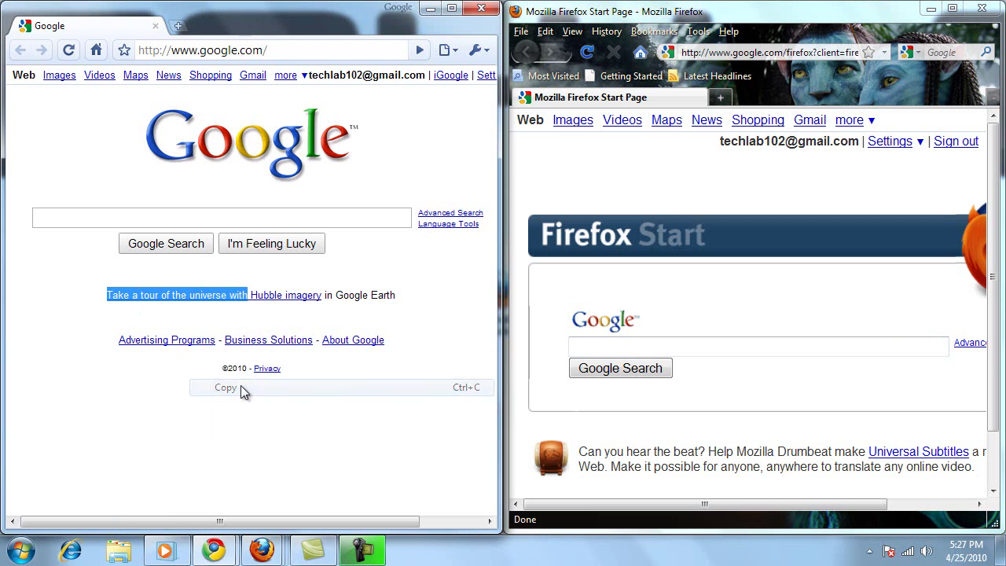
click(612, 350)
right_click(613, 353)
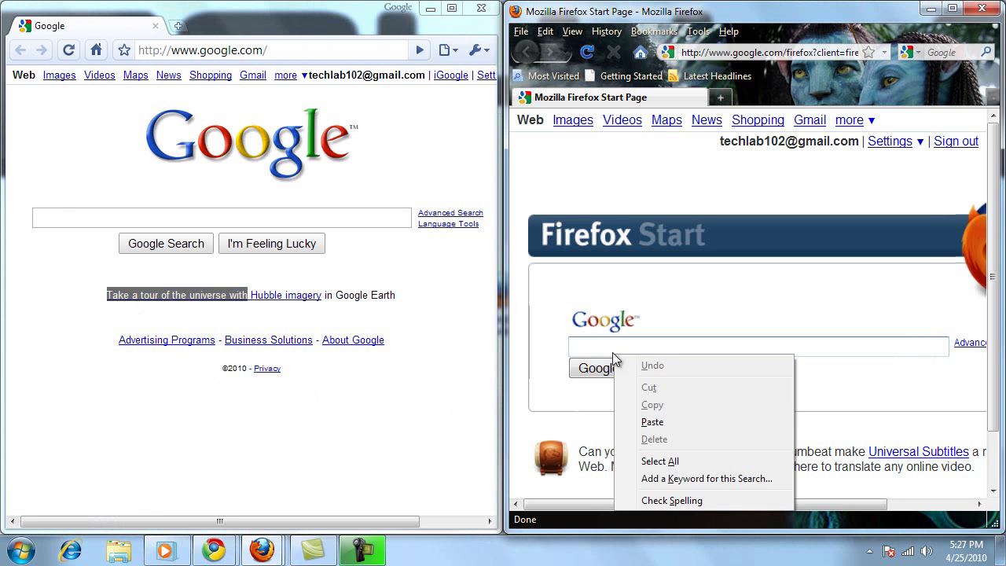
click(652, 422)
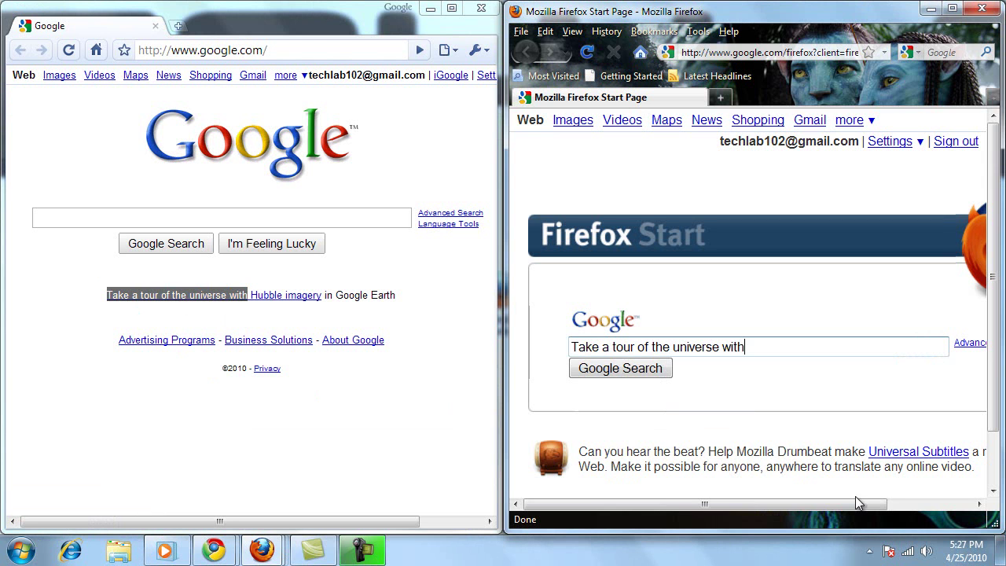
Step: Peek at the desktop, then minimise every open window with the Show desktop corner
mouse_move(1000, 552)
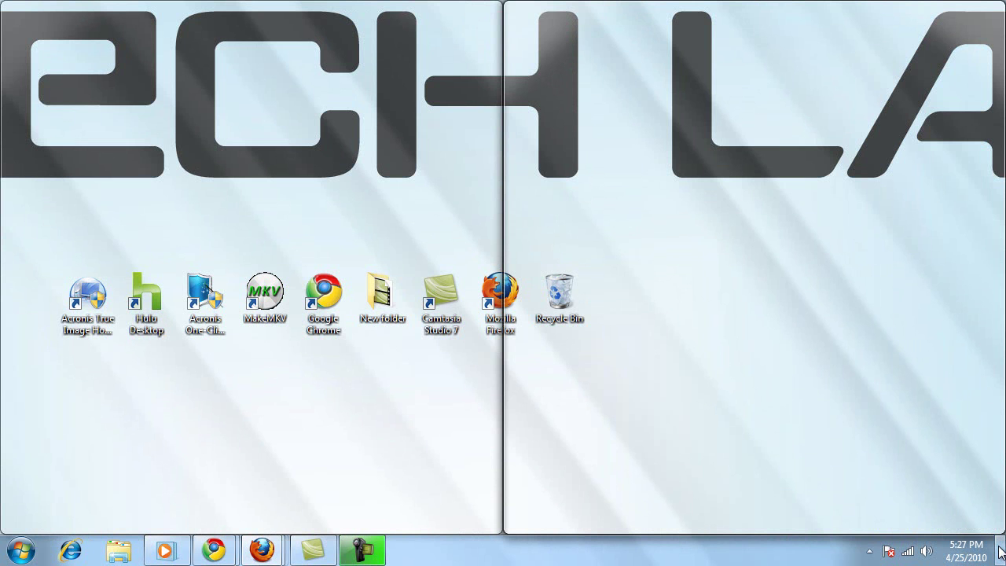
click(1000, 553)
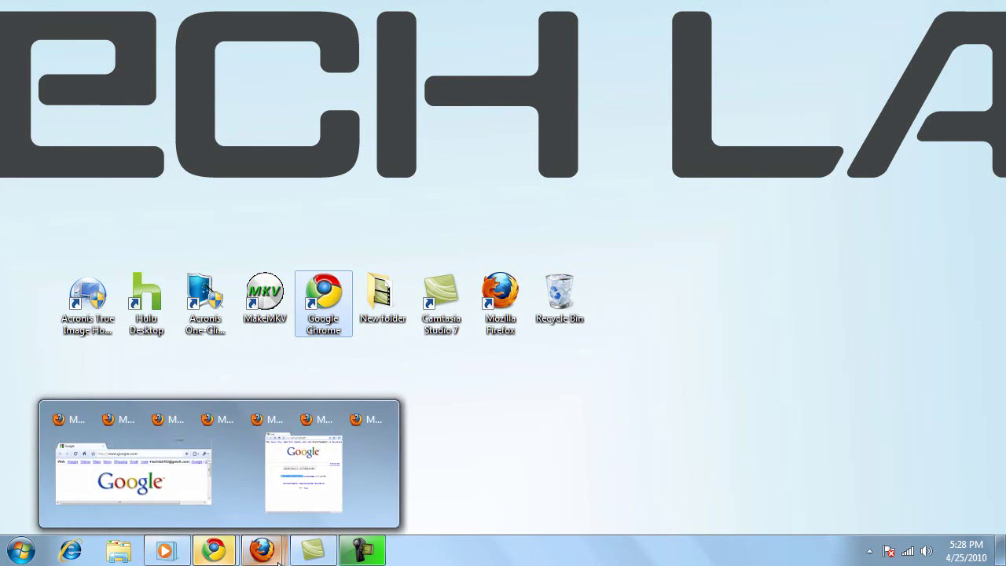
Step: Restore a Firefox Start Page window from the Firefox taskbar thumbnail previews
mouse_move(277, 561)
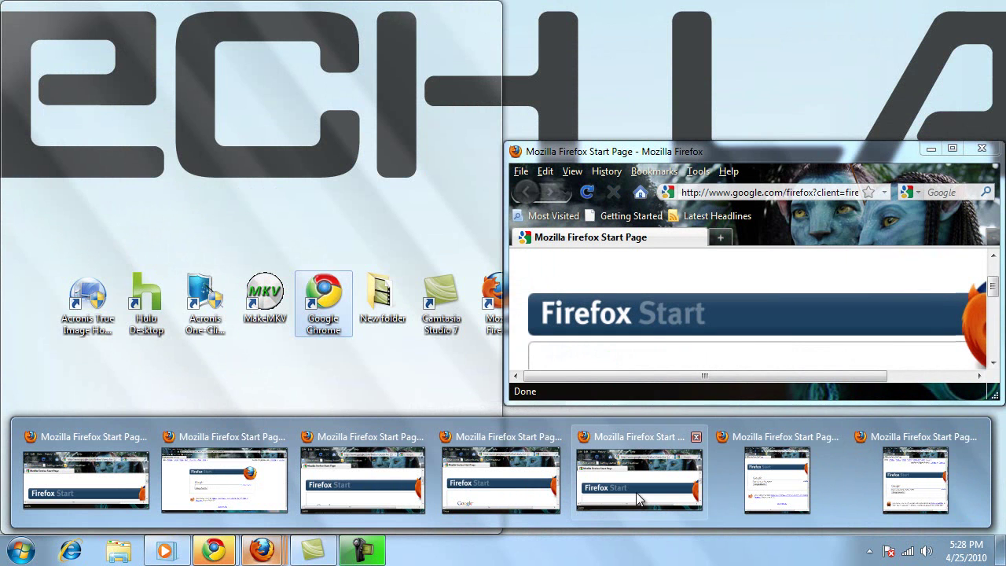
click(635, 491)
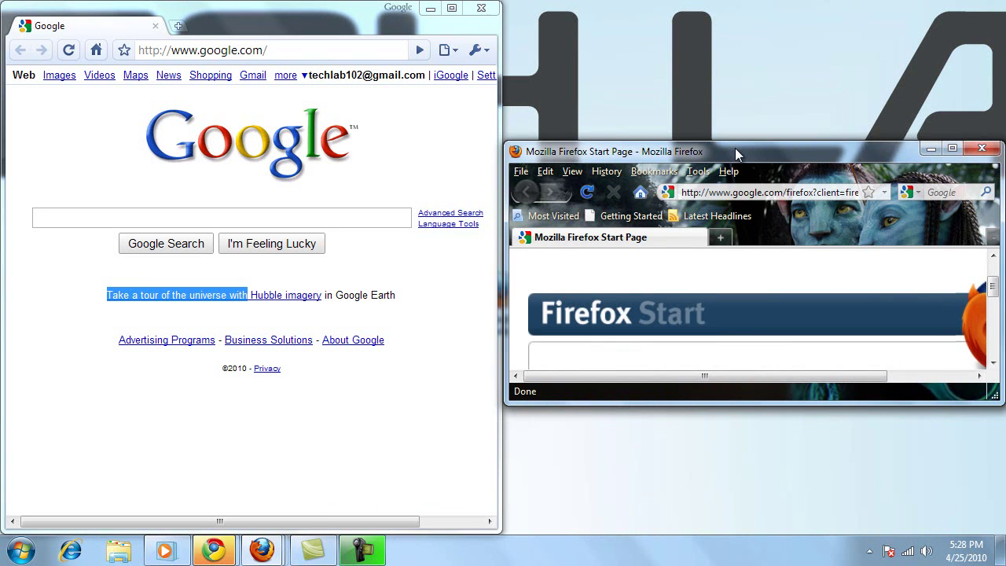
Step: Shake Firefox to minimise the other windows, shake again to restore them, then move Firefox left over Chrome
drag(735, 148, 602, 147)
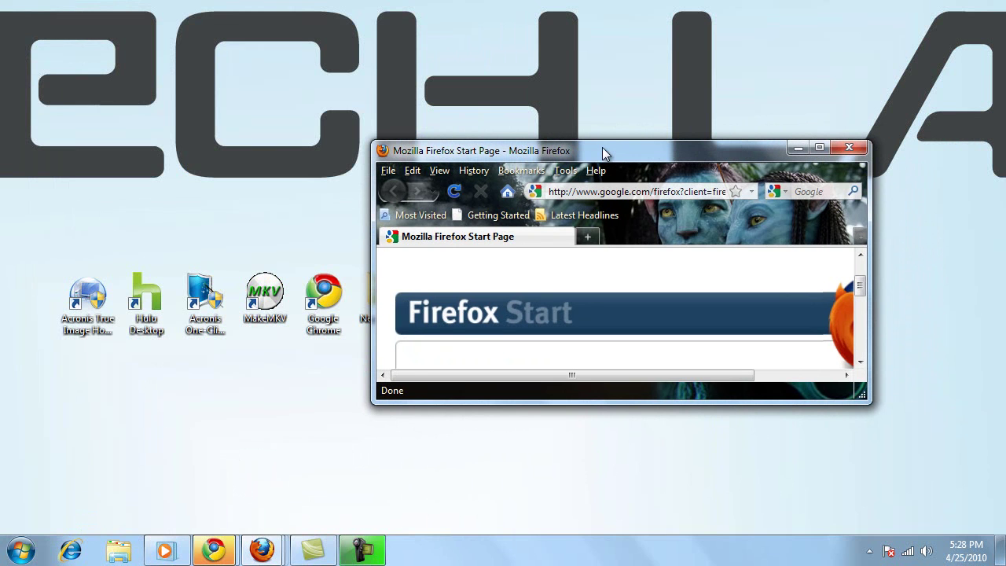
mouse_move(602, 147)
mouse_down()
mouse_move(627, 148)
mouse_move(553, 152)
mouse_move(590, 153)
mouse_up()
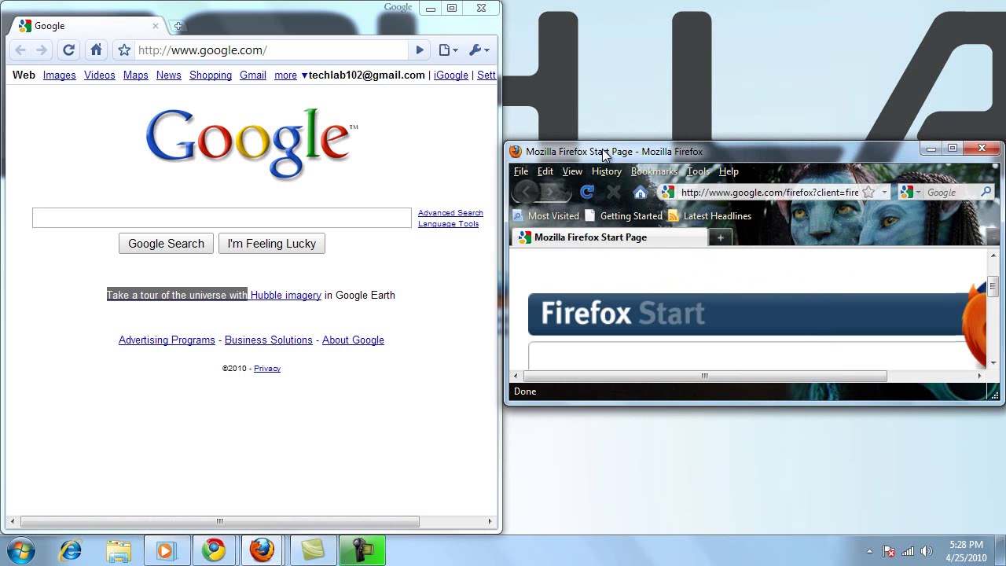
drag(602, 148, 417, 161)
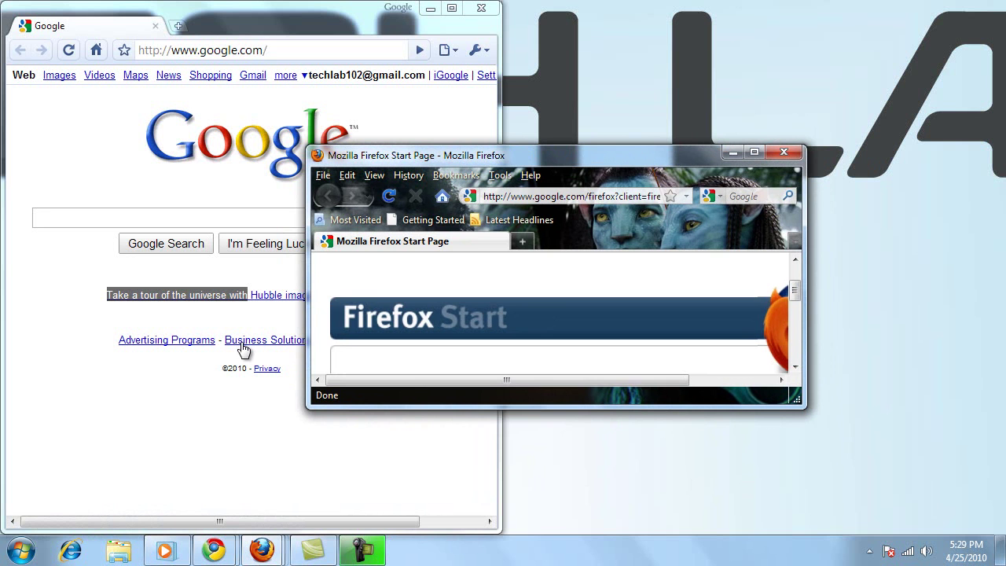
Step: Cycle through the Firefox and other open windows with Alt+Tab and land on Camtasia Studio
key(alt+Tab)
key(alt+Tab)
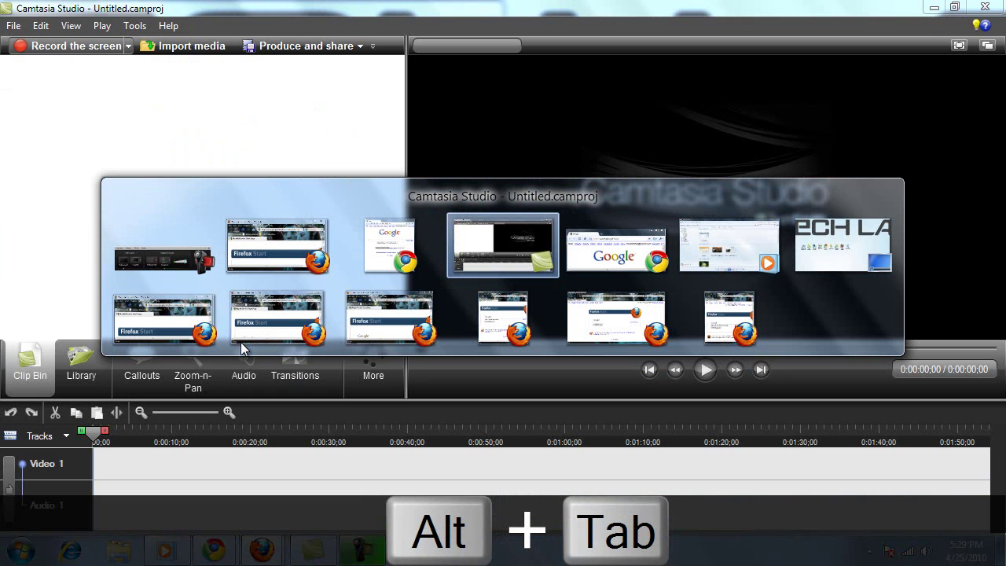
key(alt+Tab)
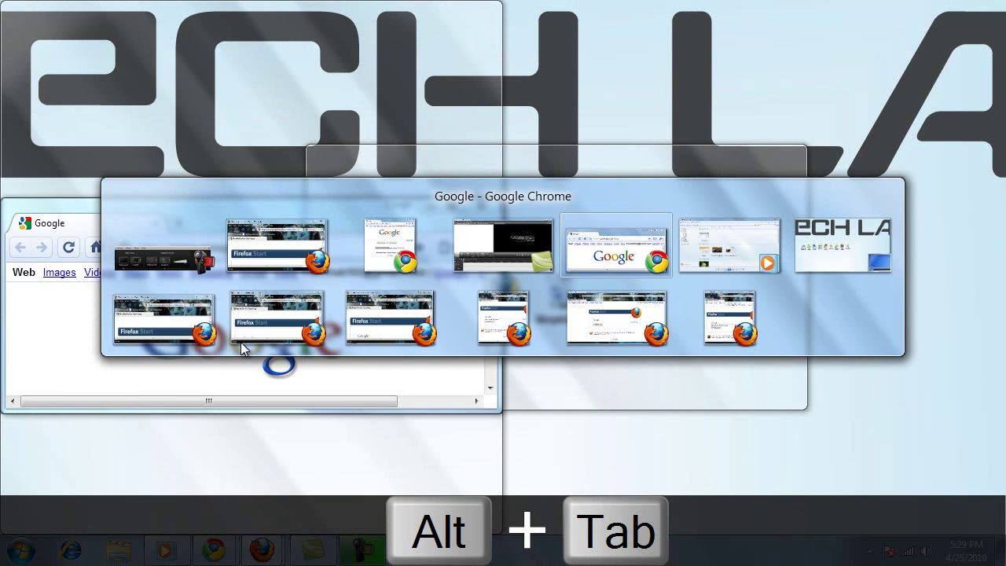
key(alt+Tab)
key(alt+Tab)
key(alt+Tab)
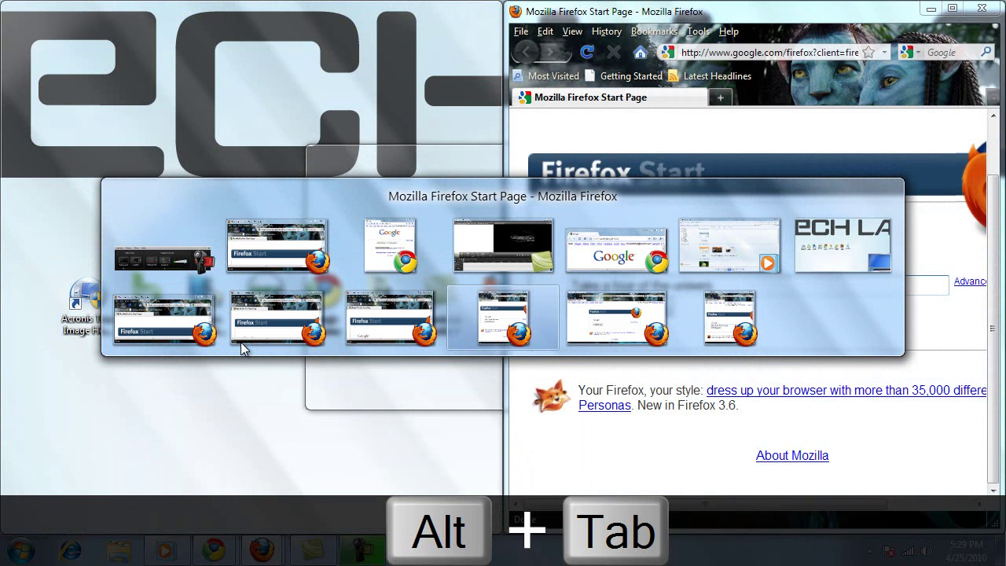
key(alt+Tab)
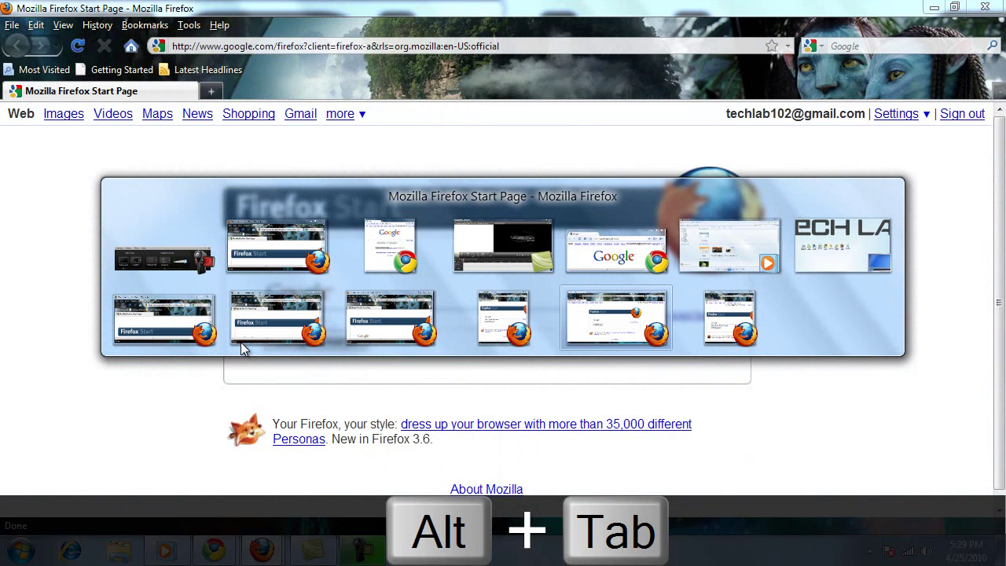
key(alt+Tab)
key(alt+Tab)
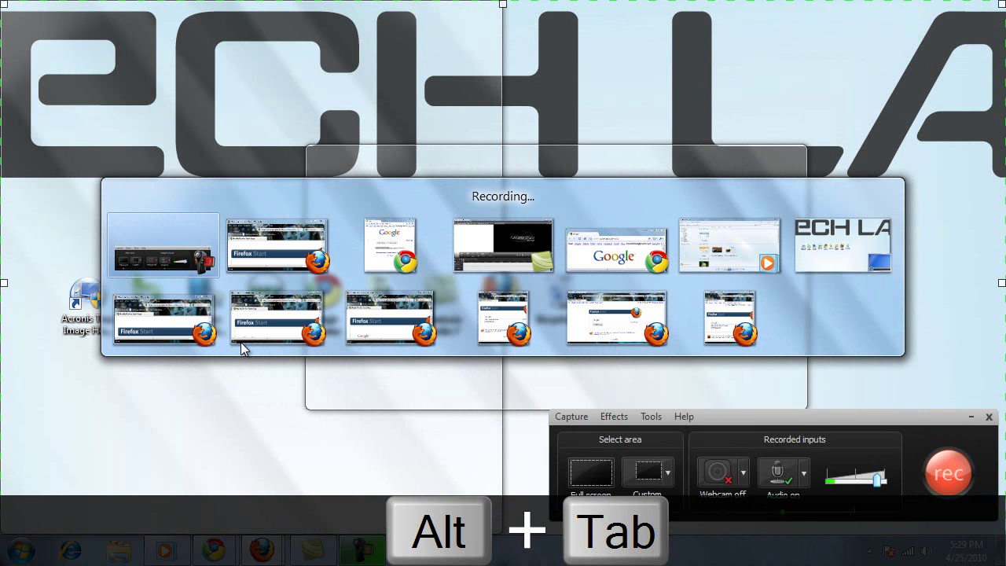
key(alt+Tab)
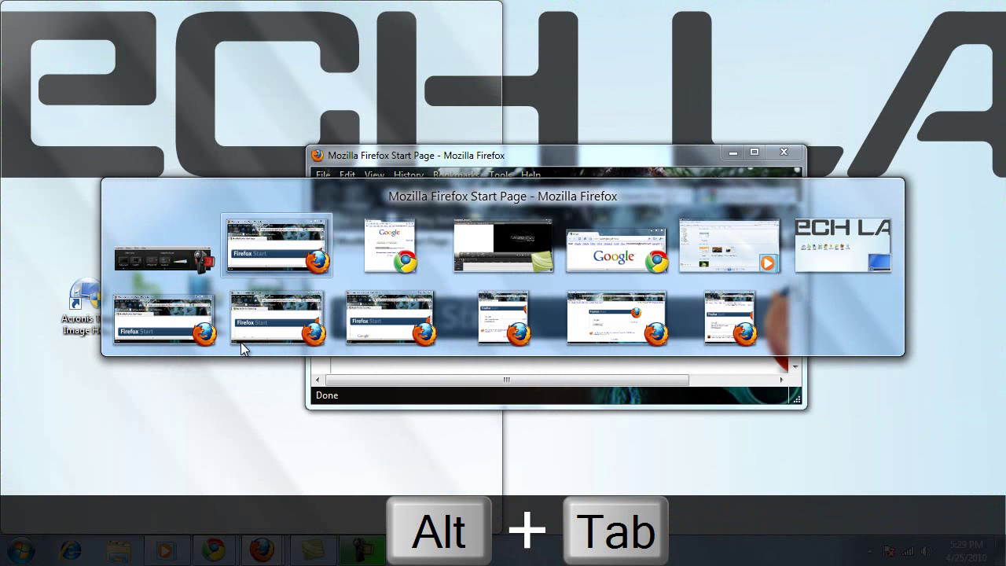
key(alt+Tab)
key(alt+Tab)
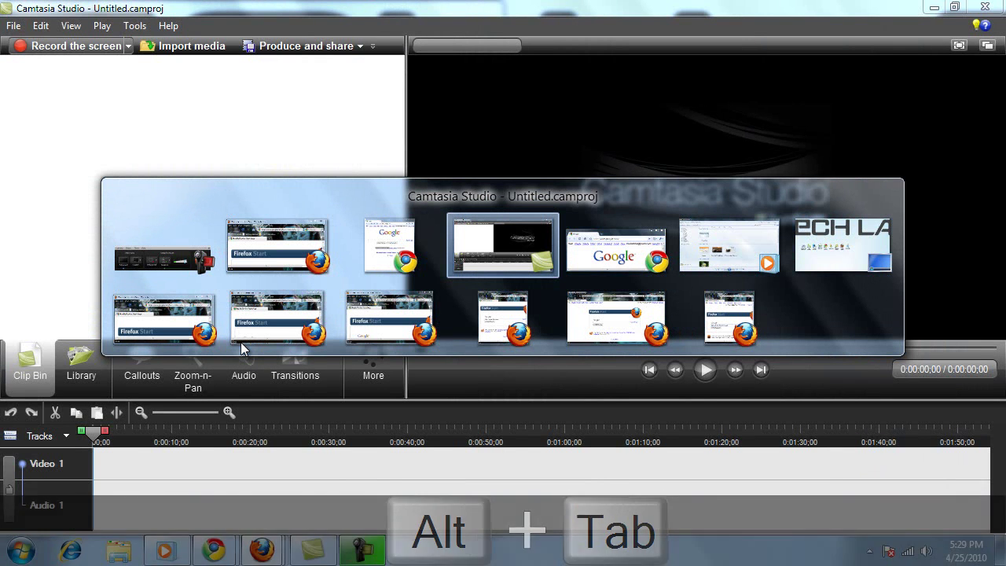
key(alt)
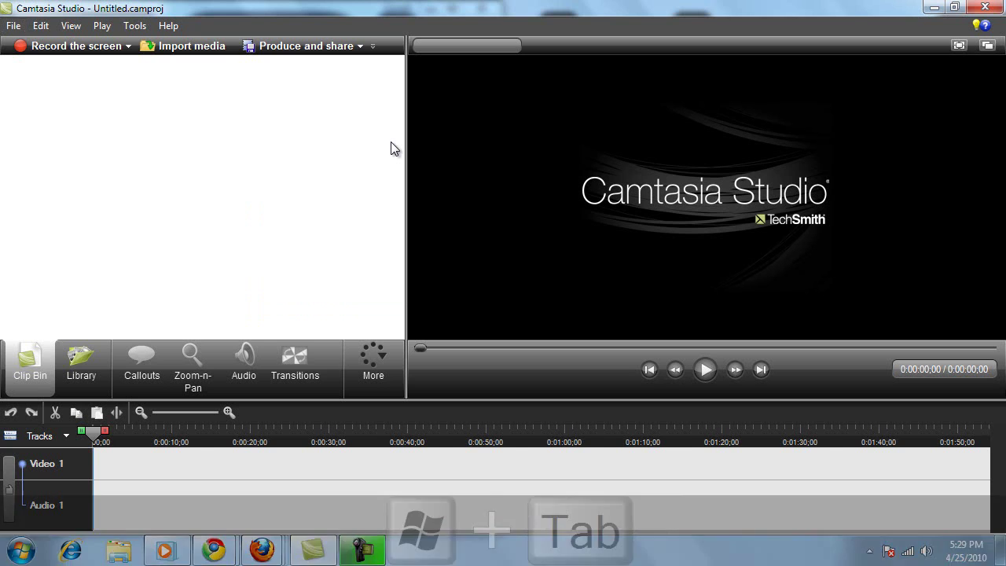
Step: Flip through the Flip 3D window stack past Camtasia, Firefox and Windows Media Player
key(super+Tab)
key(super+Tab)
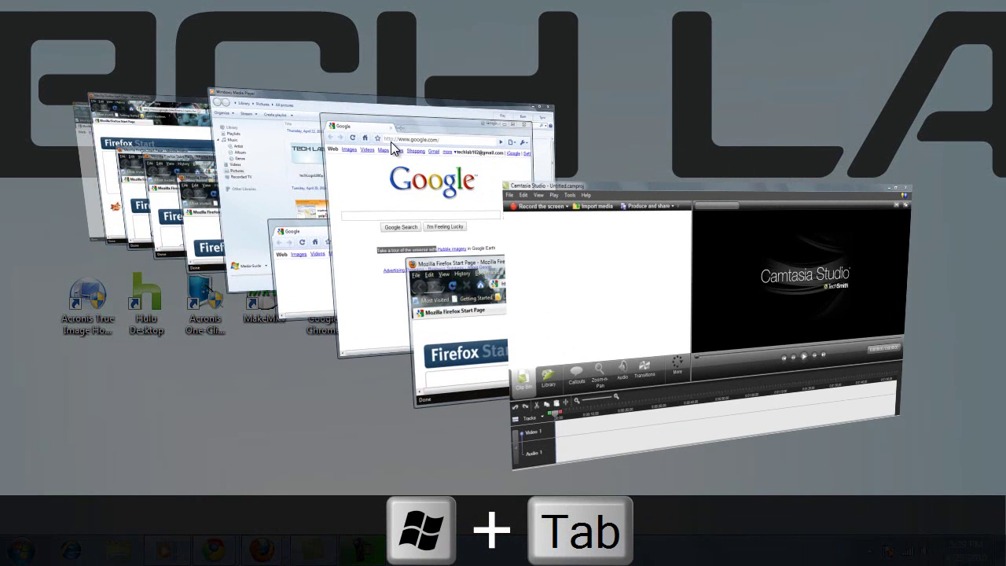
key(super+Tab)
key(super+Tab)
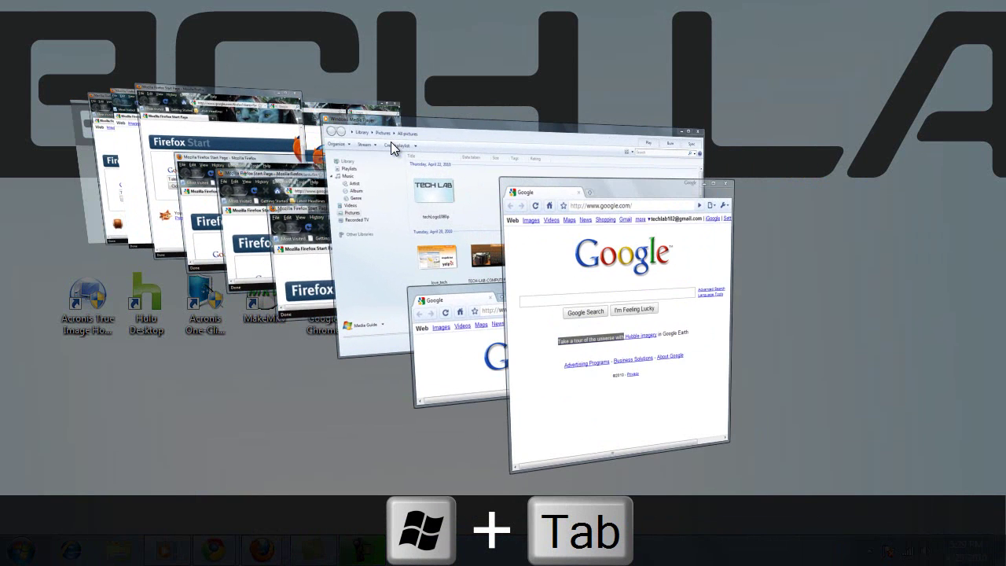
key(super+Tab)
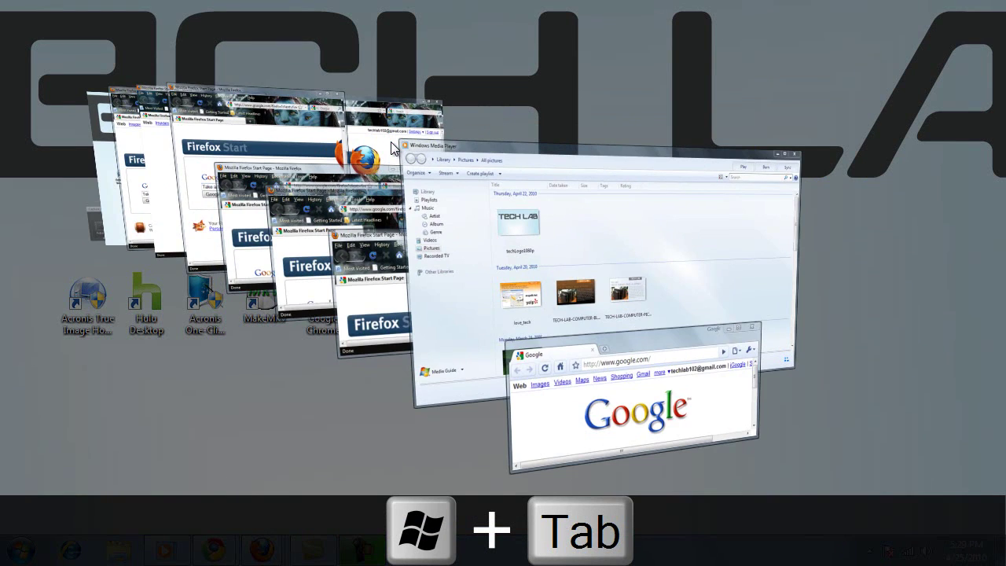
key(super+Tab)
key(super+Tab)
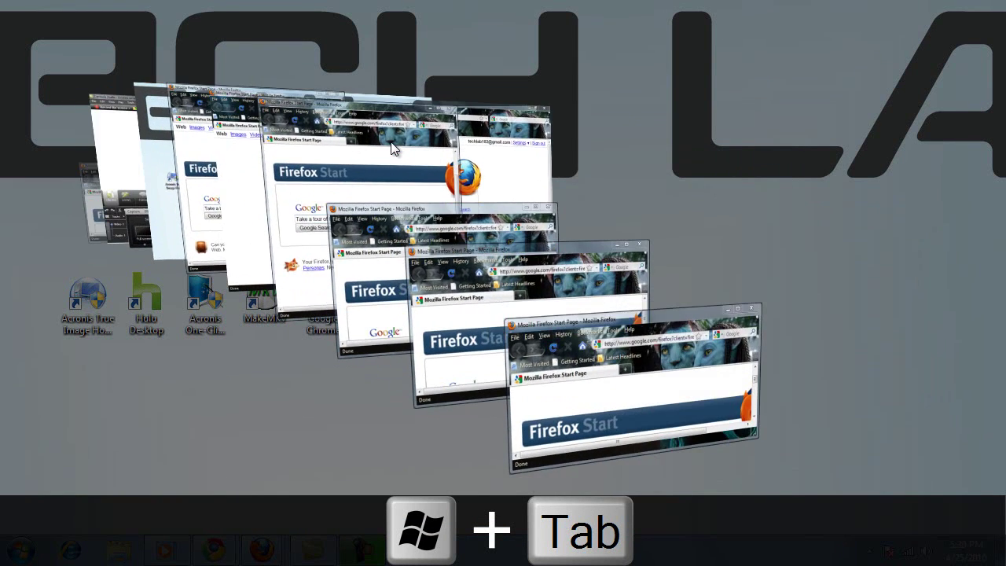
key(super+Tab)
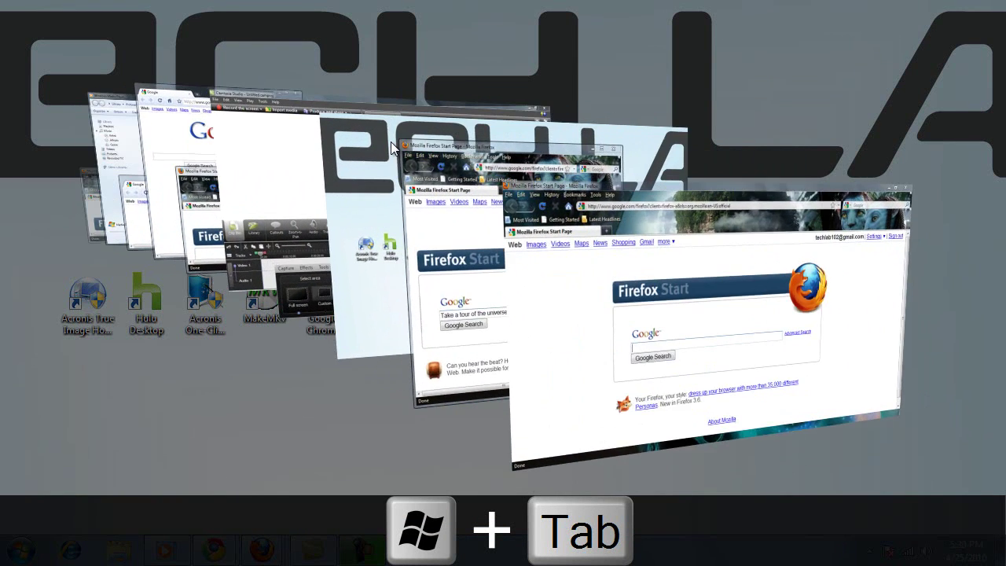
key(super+Tab)
key(super+Tab)
key(super+Tab)
key(super+Tab)
key(super+Tab)
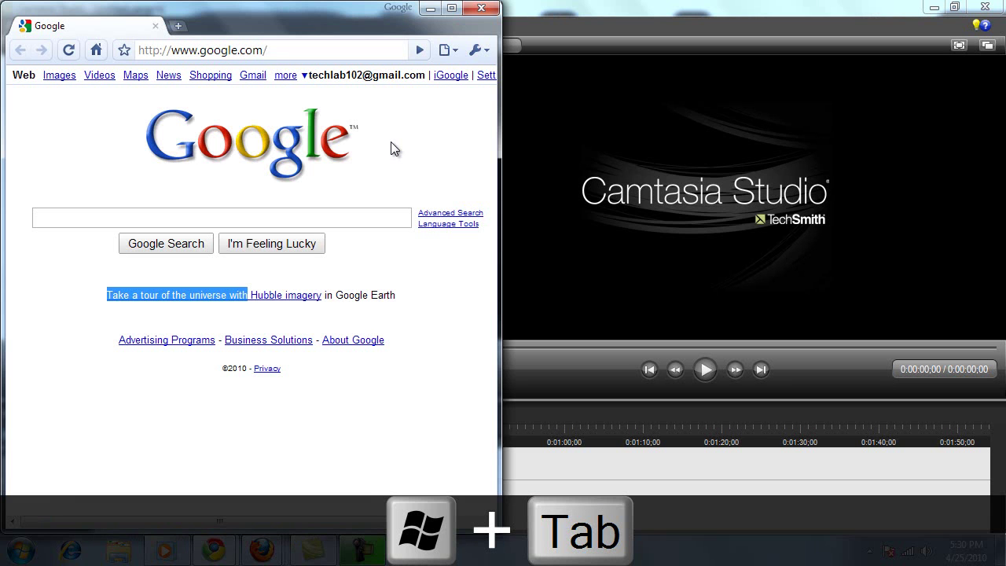